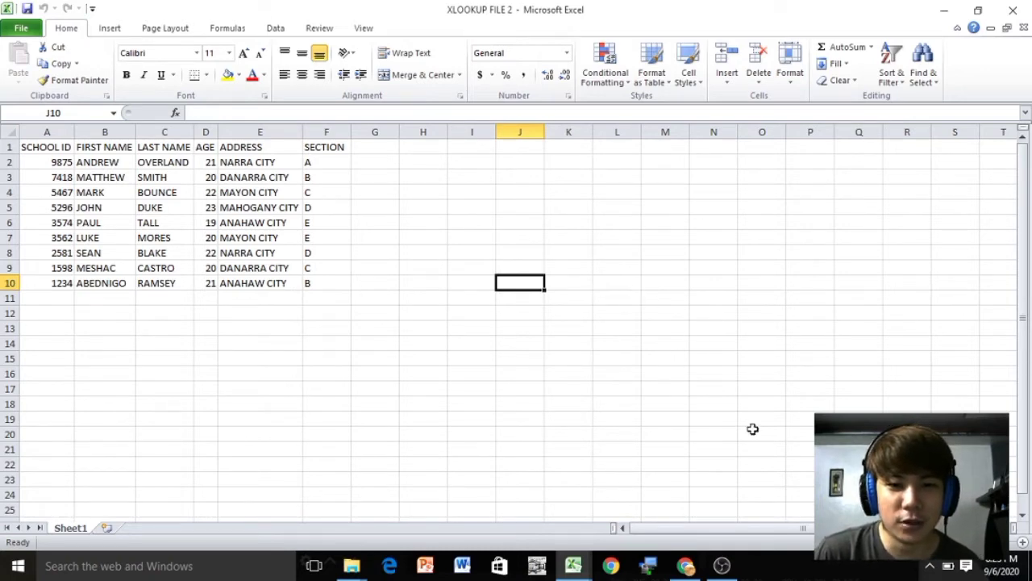
Switch to Chrome to examine the add-in files in the Xlookup Function folder on Google Drive, and return to the XLOOKUP FILE 2 workbook.
left_click(687, 567)
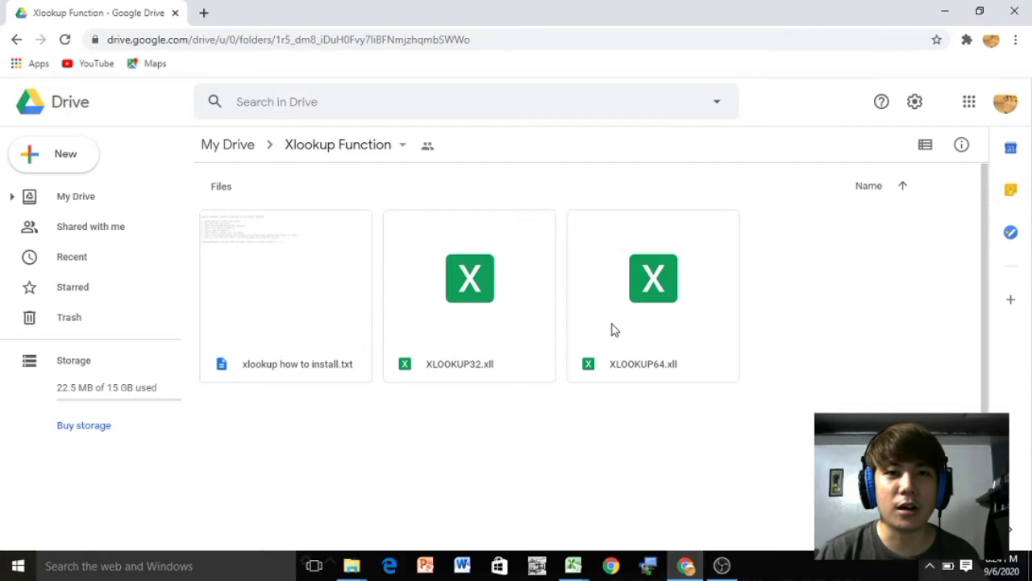
key("alt+Tab")
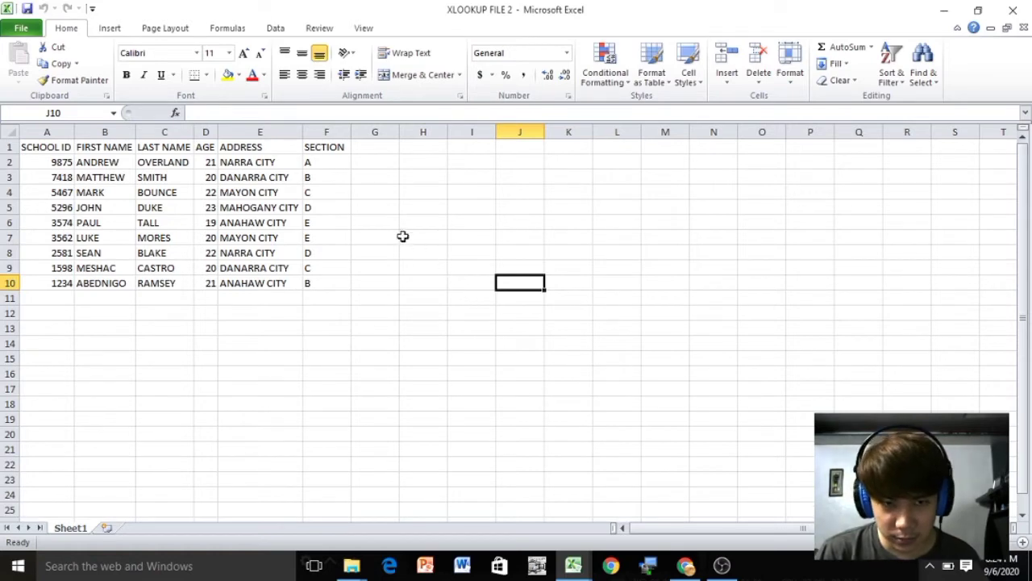
left_click_drag(389, 226, 622, 376)
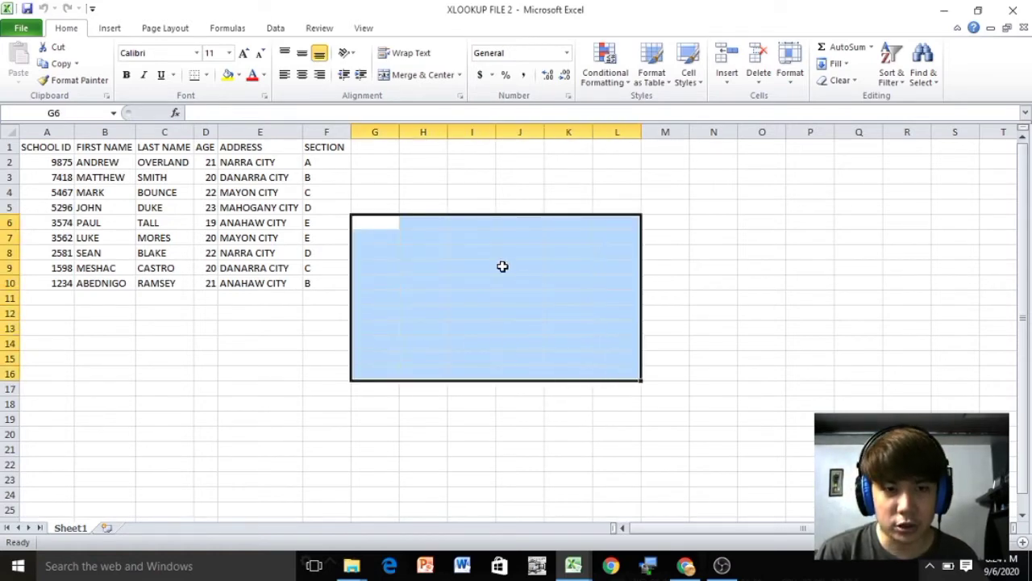
left_click_drag(398, 226, 593, 368)
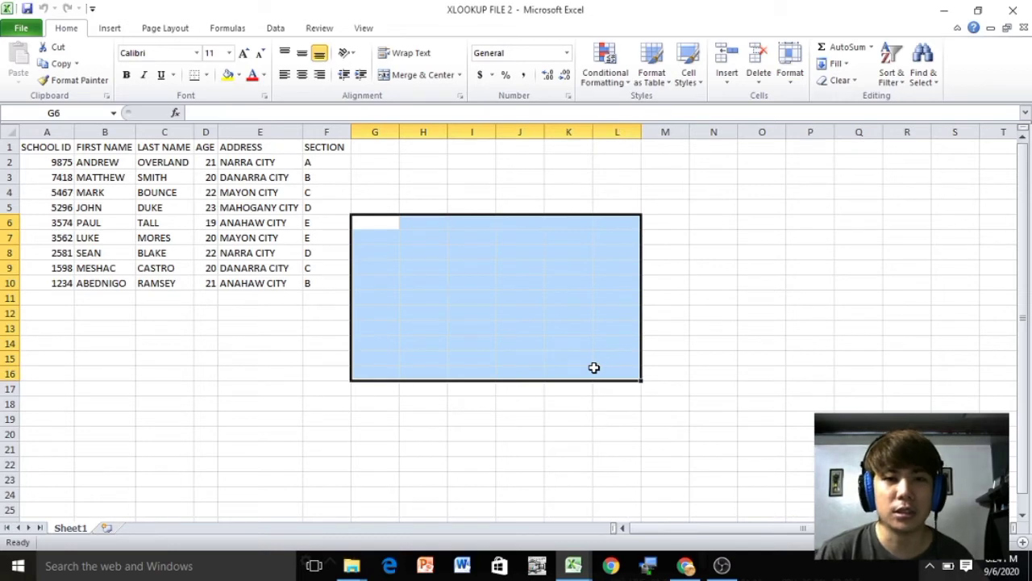
left_click(492, 282)
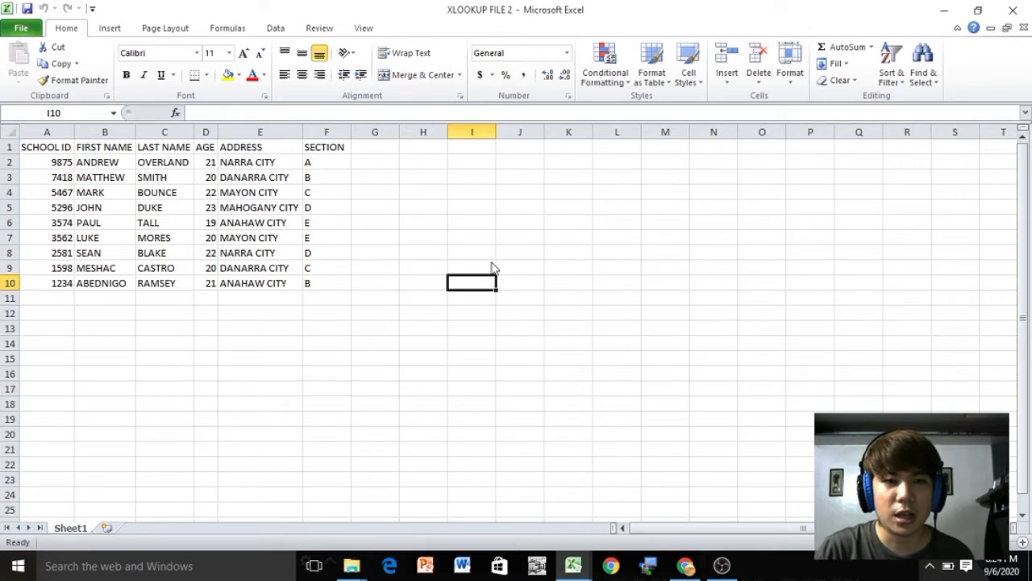
key("alt+Tab")
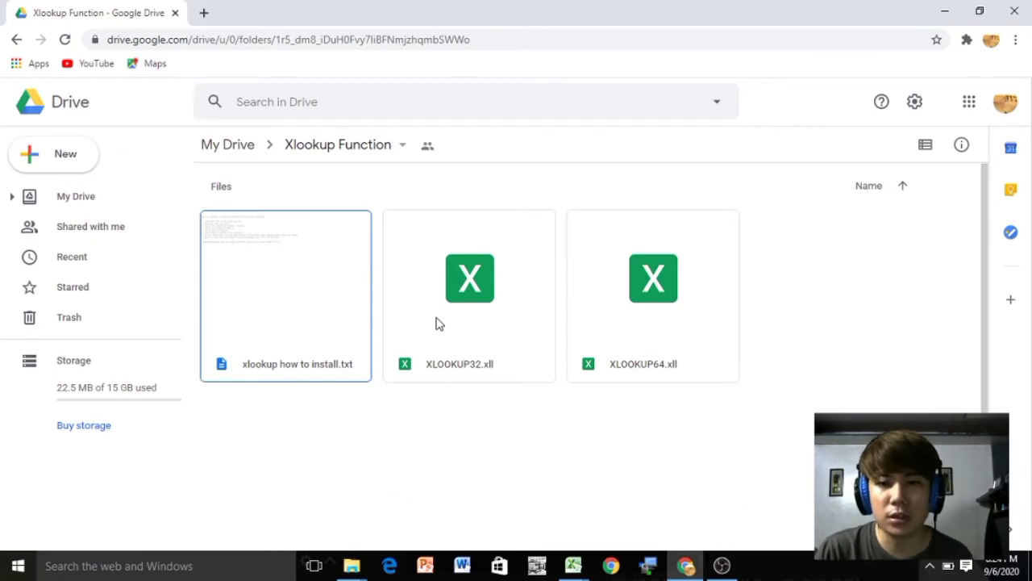
key("alt+Tab")
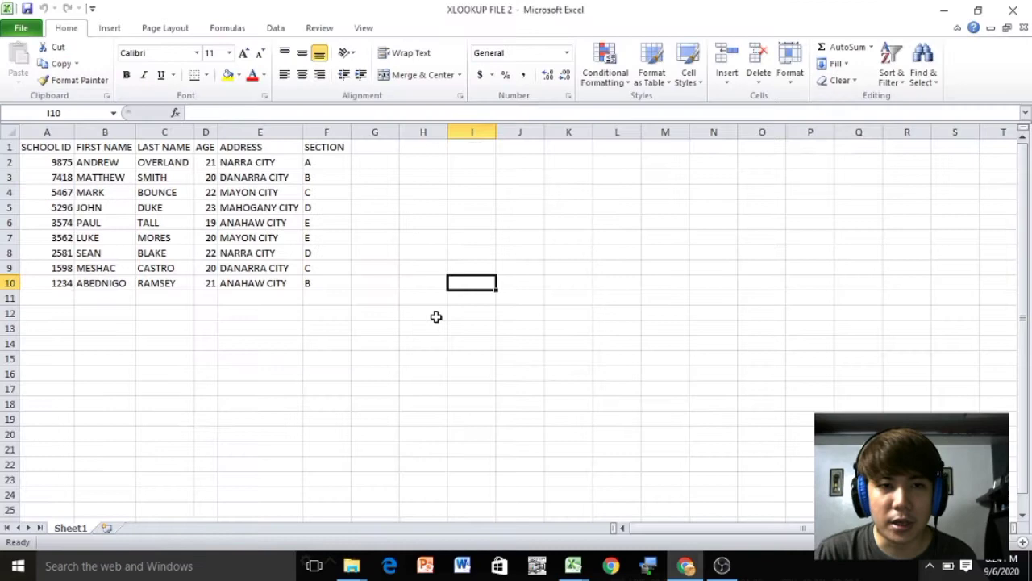
left_click_drag(394, 179, 557, 351)
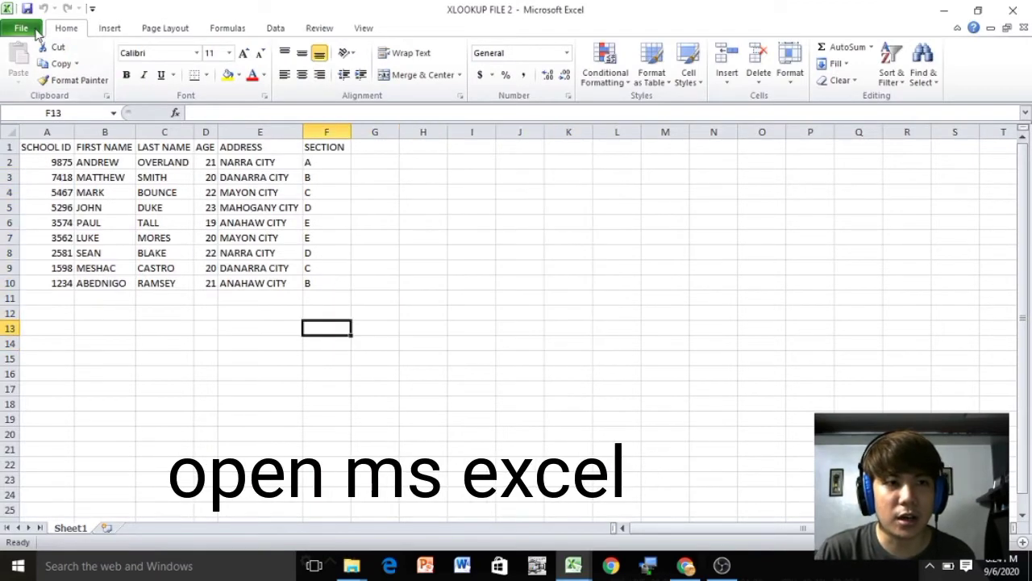
Open the manager for Excel Add-ins from the program options and move its dialog clear of the webcam area.
left_click(21, 27)
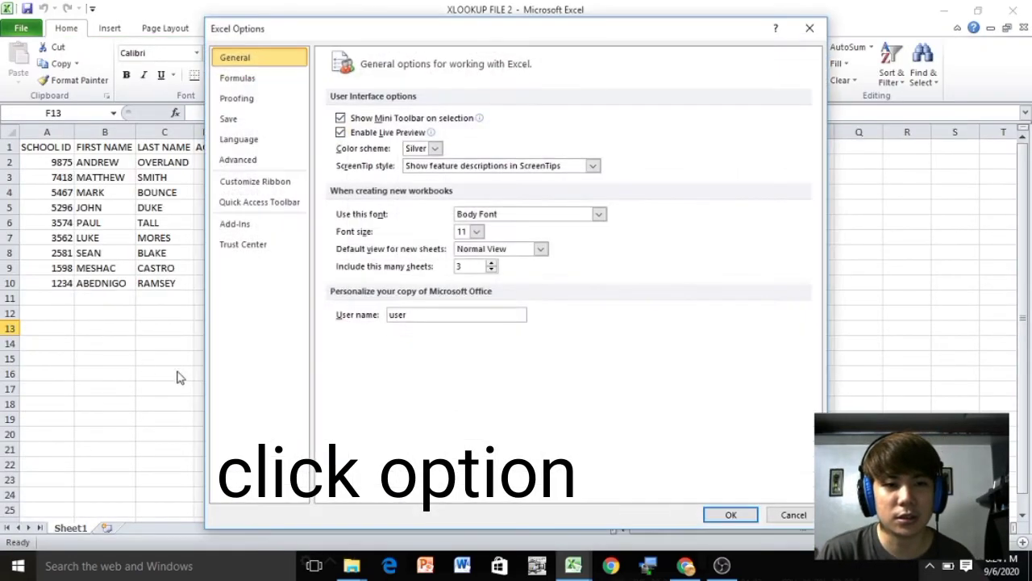
left_click(270, 229)
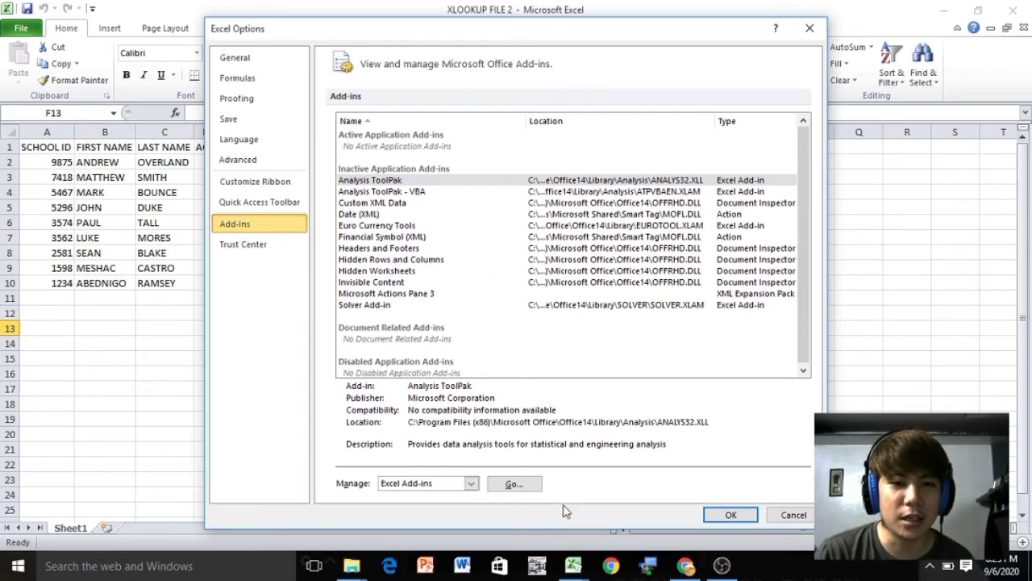
left_click(514, 484)
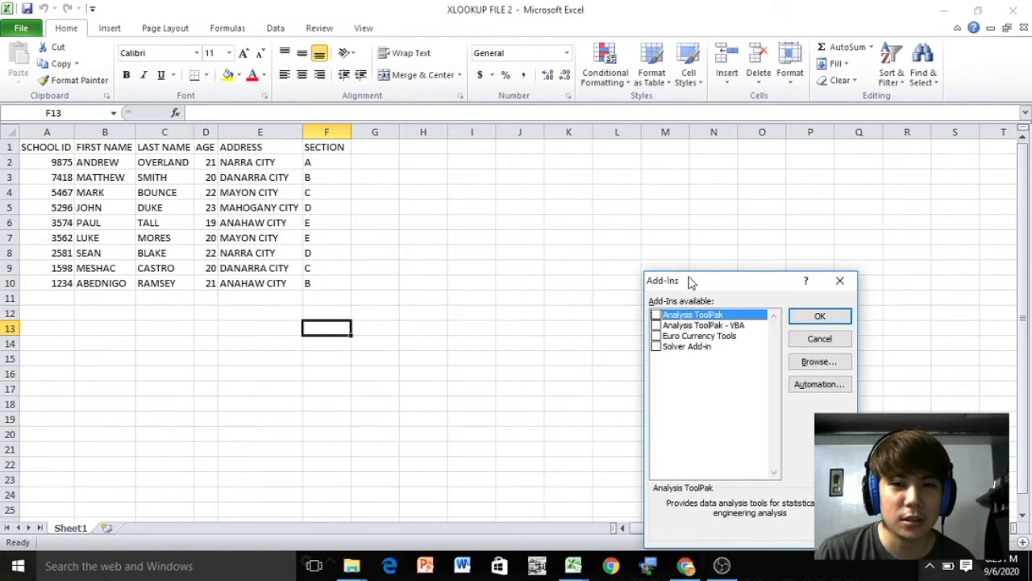
left_click_drag(692, 281, 391, 136)
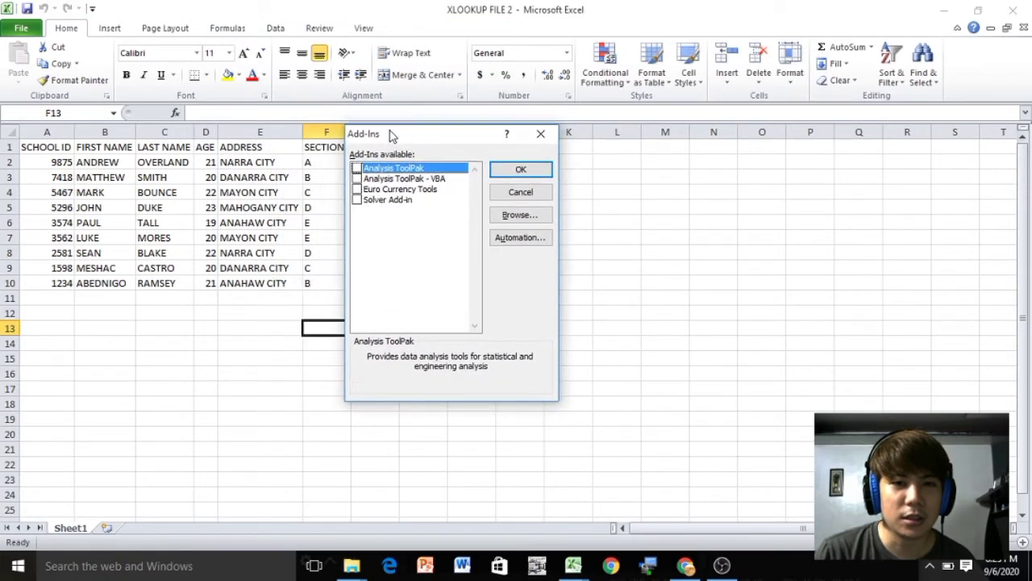
Load the XLOOKUP32 add-in file from the XLOOKUP ADD IN subfolder of Documents > Xlookup Add In.
left_click(505, 220)
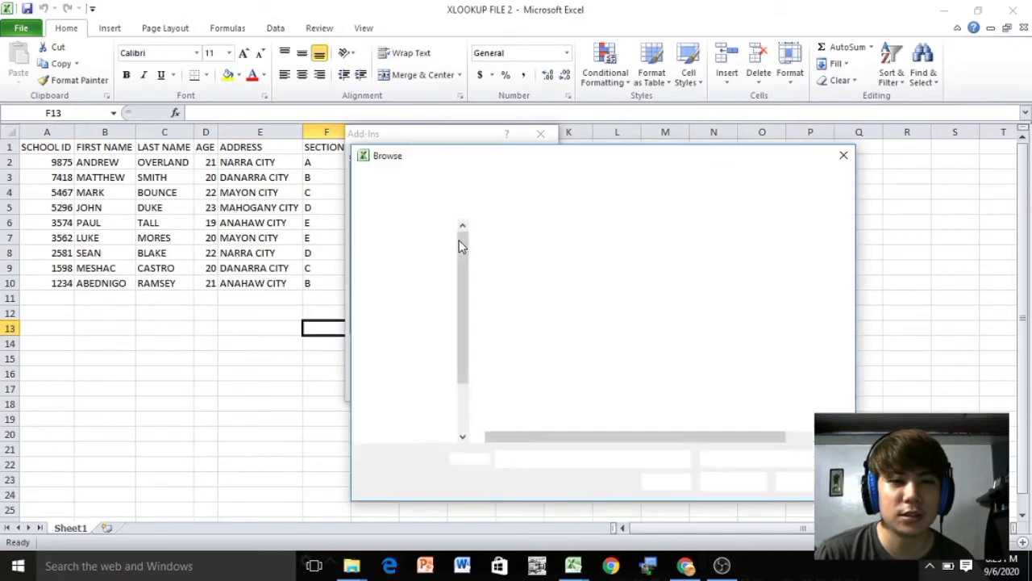
left_click_drag(501, 155, 382, 80)
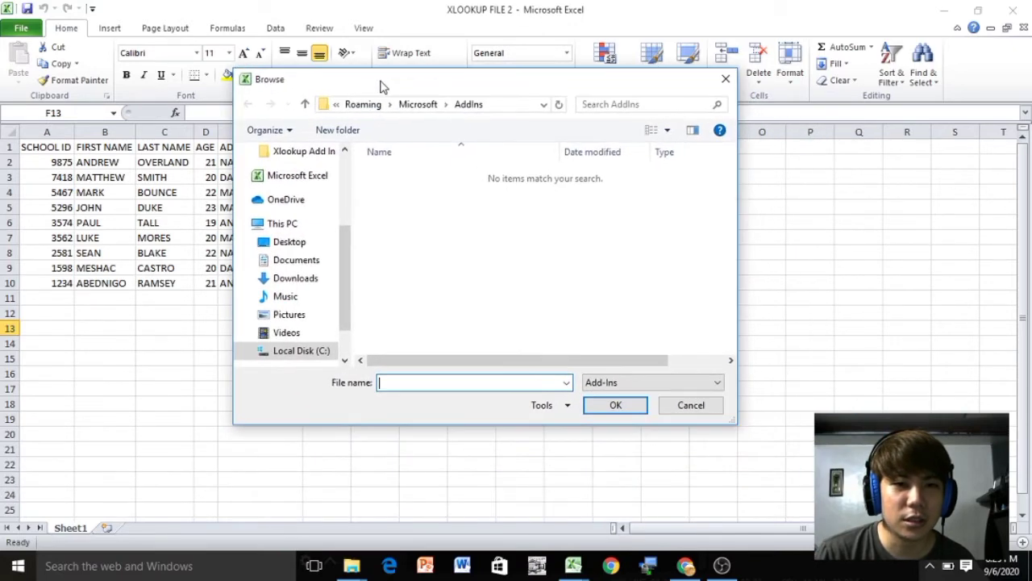
left_click_drag(341, 280, 342, 217)
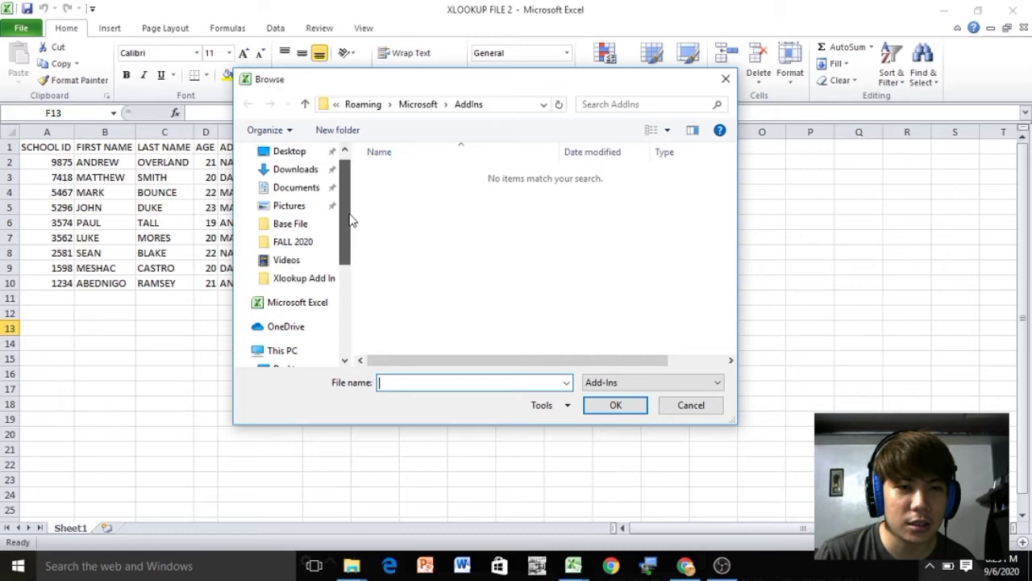
left_click(317, 283)
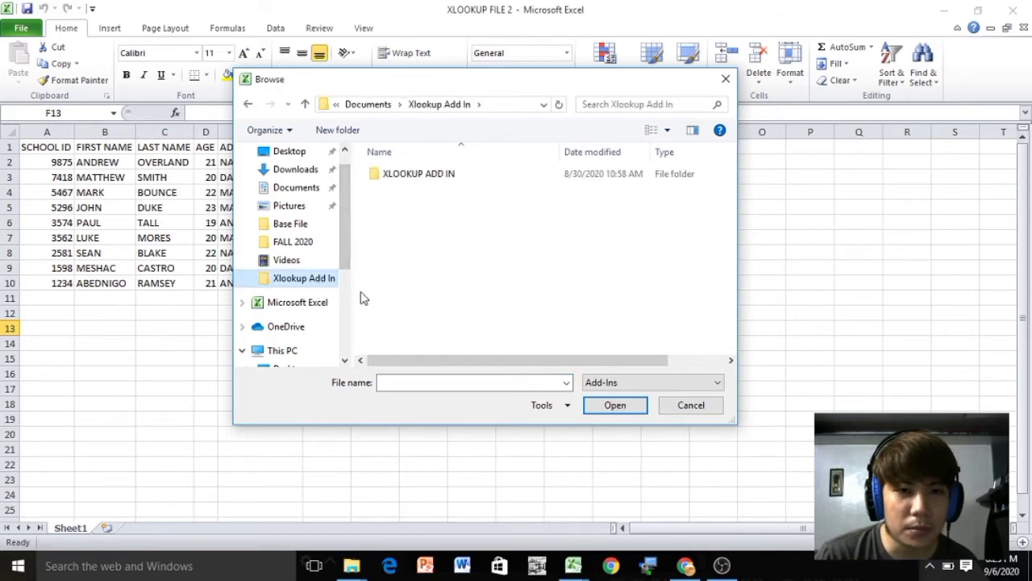
double_click(444, 179)
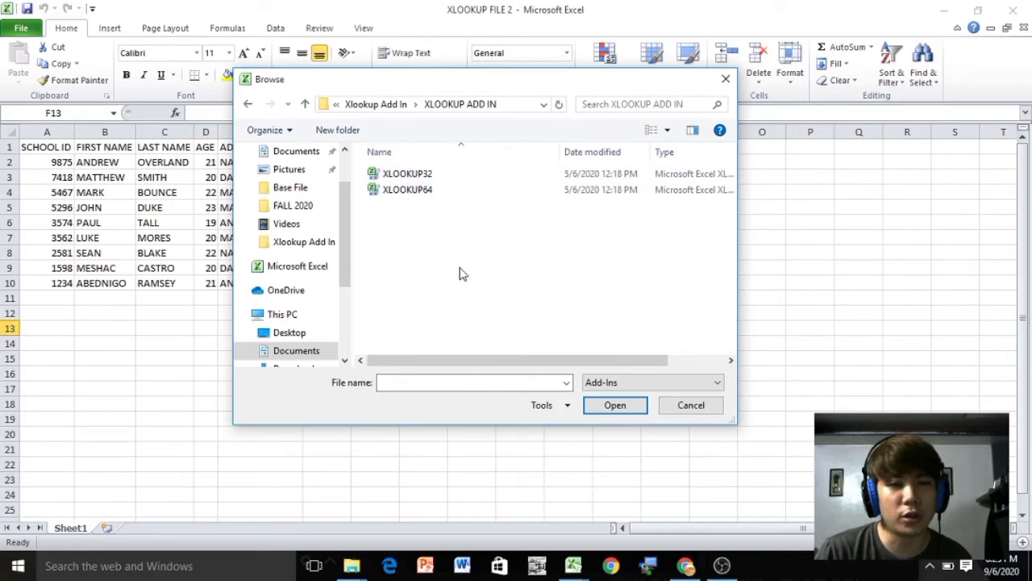
double_click(438, 178)
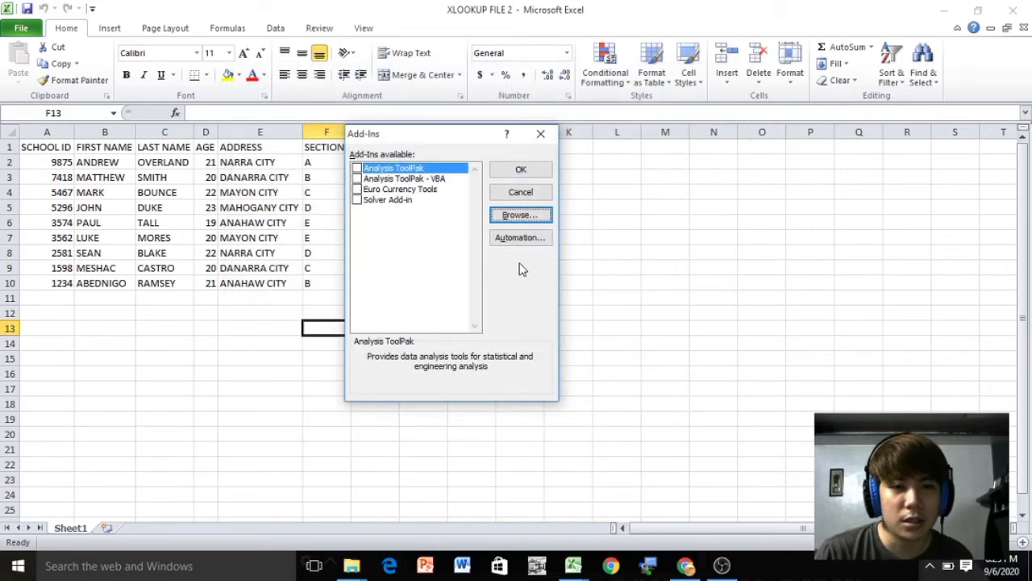
left_click(528, 170)
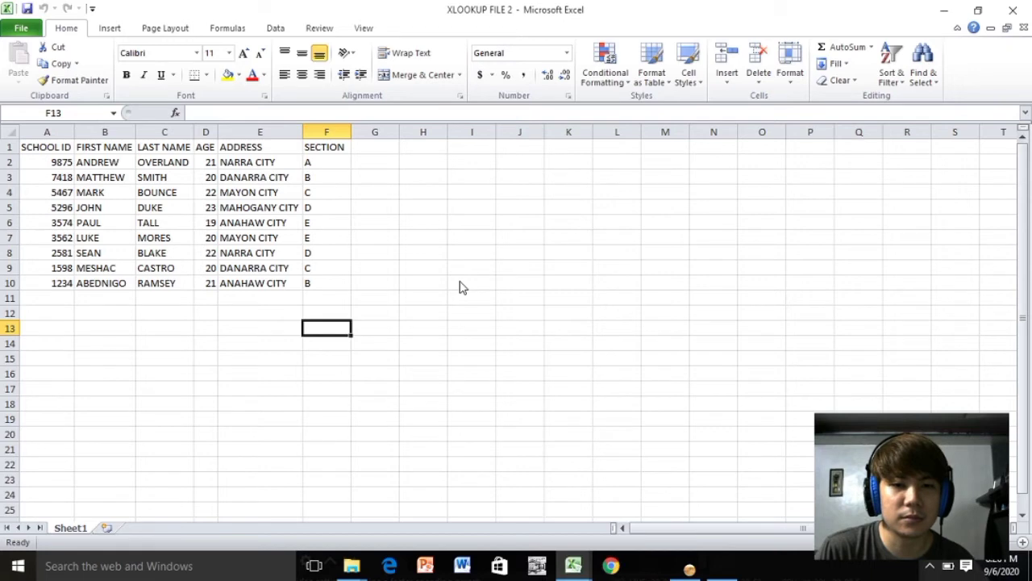
Check in the list of available add-ins whether the ExcelDna.XFunctions Add-In is enabled, and close the list.
key("alt+t")
key("i")
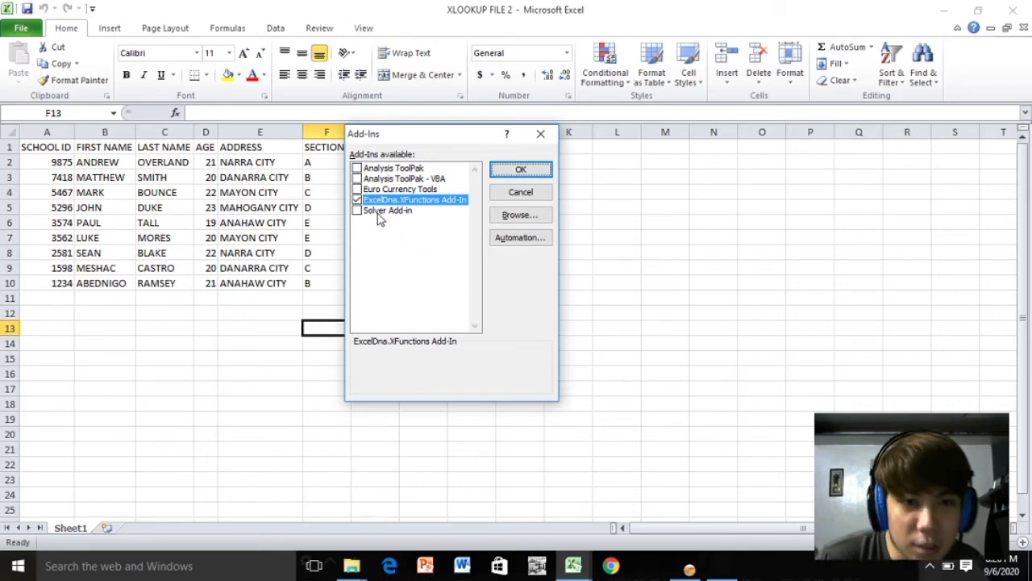
left_click(516, 171)
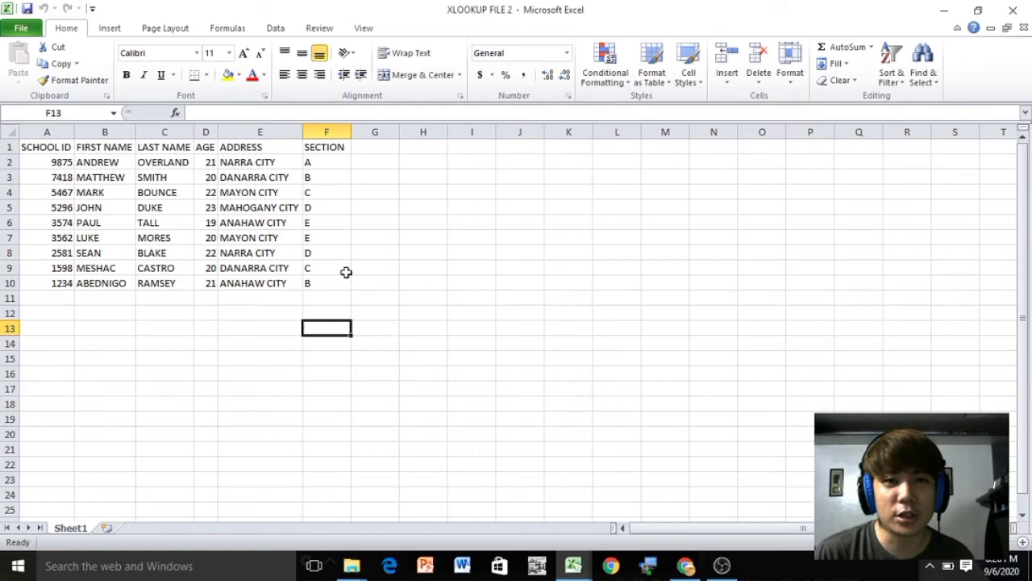
Clear the FIRST NAME entries in B2:B10, keeping the column header.
left_click(472, 269)
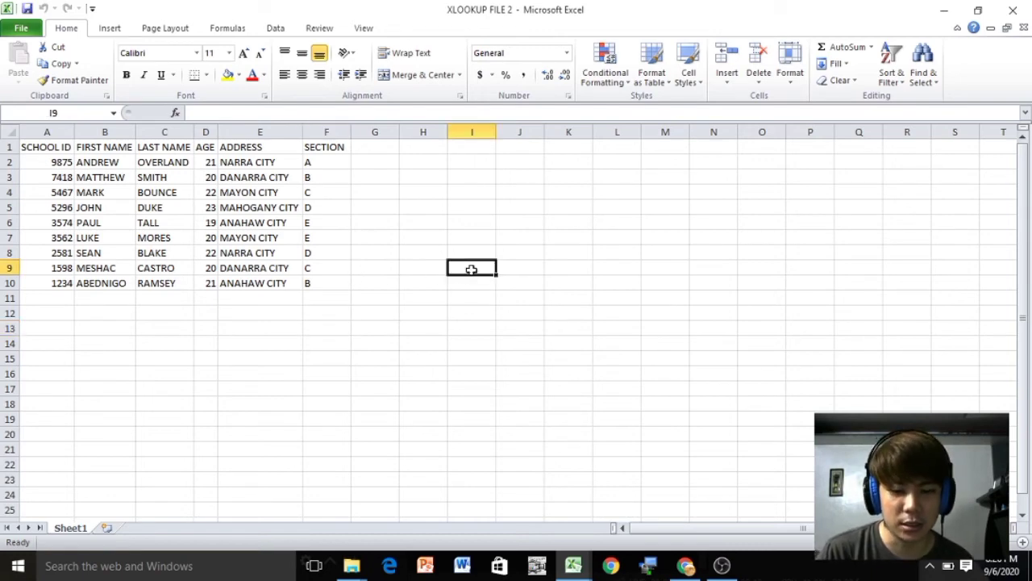
key("ctrl+Up")
key("Left")
key("Left")
key("Left")
key("Left")
key("Left")
key("Left")
key("Left")
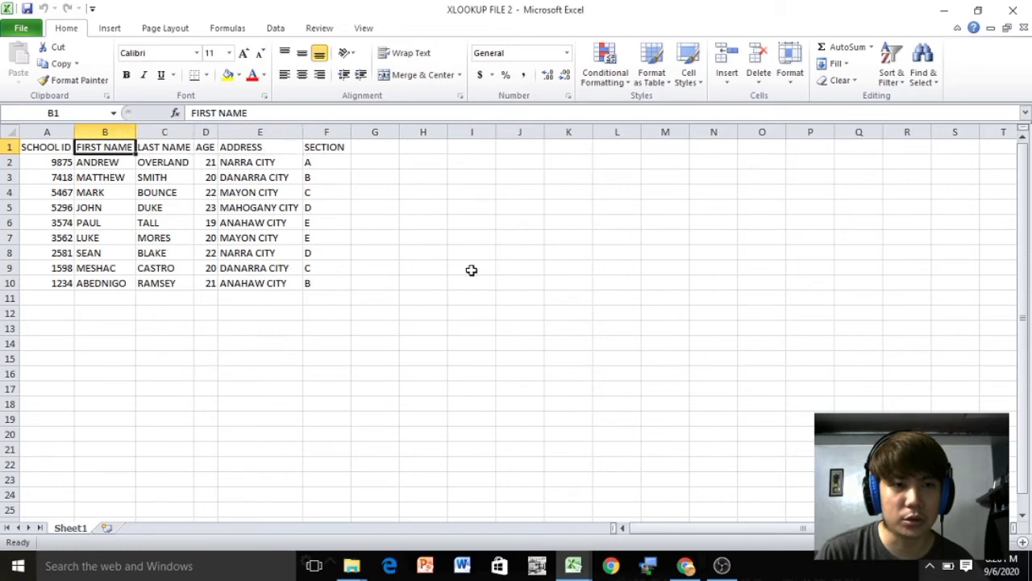
key("Down")
key("ctrl+shift+Down")
key("Delete")
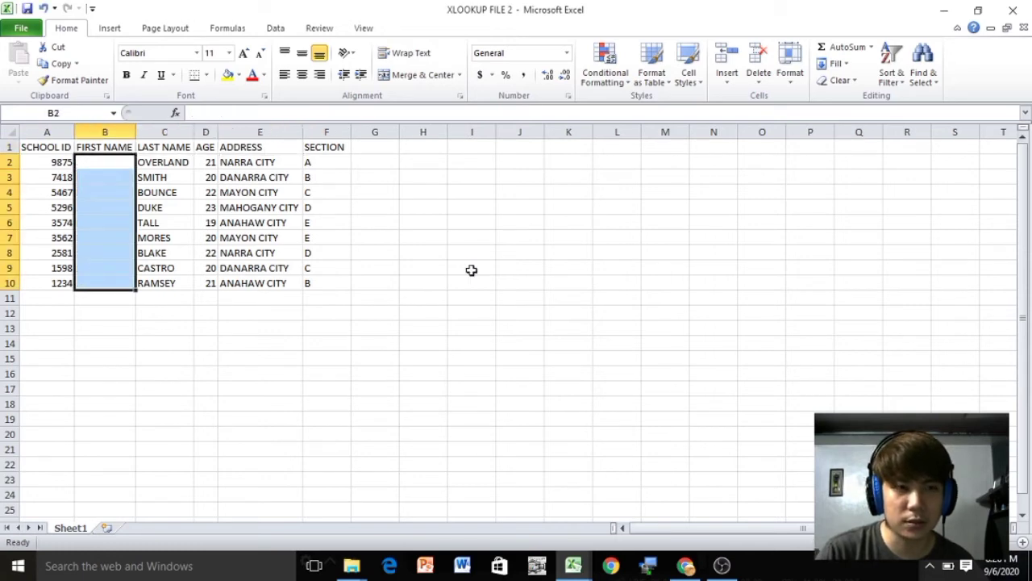
Enter an XLOOKUP formula in B2 that looks up A2 in $A$4:$A$12 of the xlookup training workbook's exercise1 sheet and returns $B$4:$B$12.
key("shift+BackSpace")
type("=")
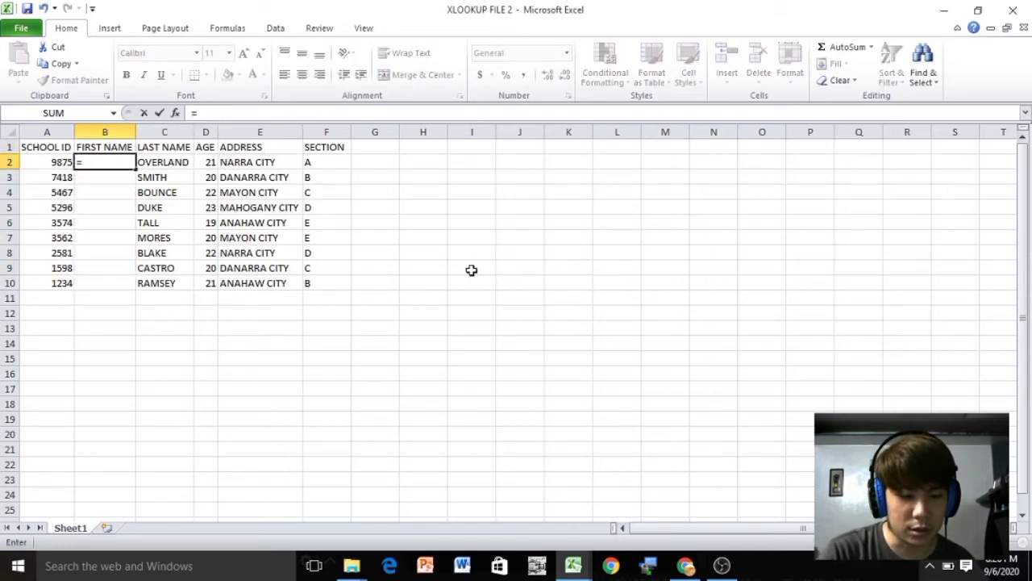
type("xloo")
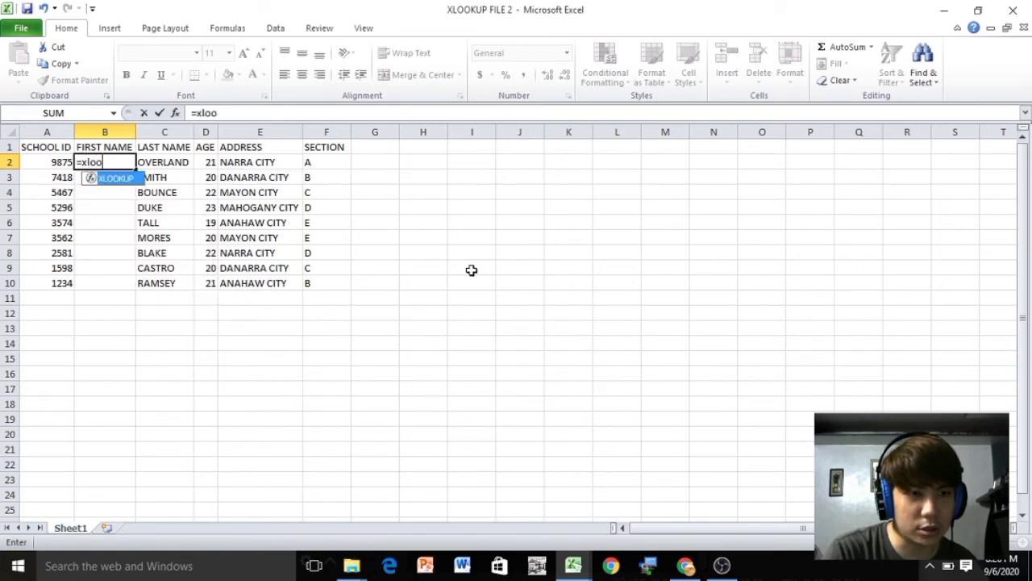
type("kup(A2,")
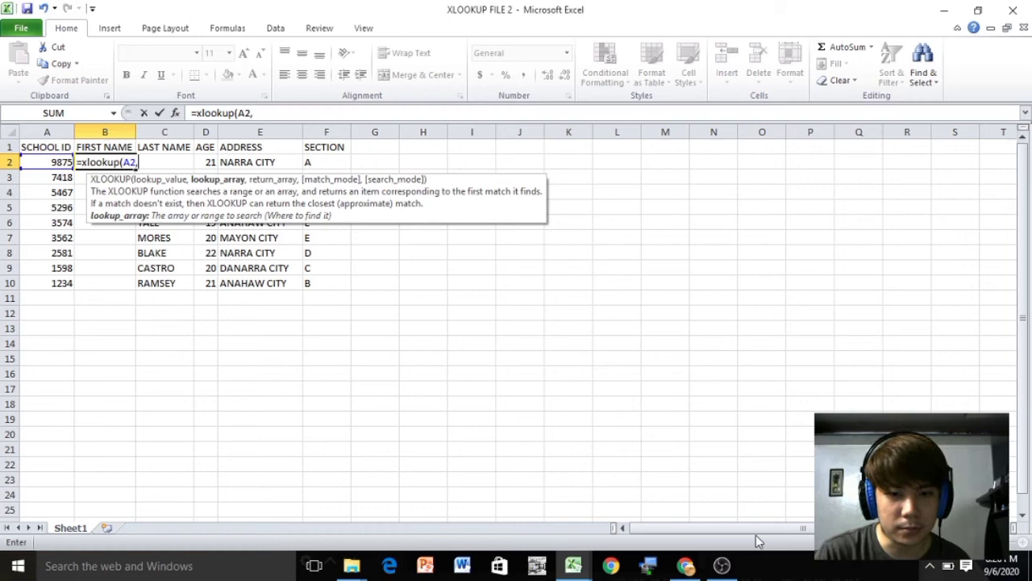
left_click(573, 565)
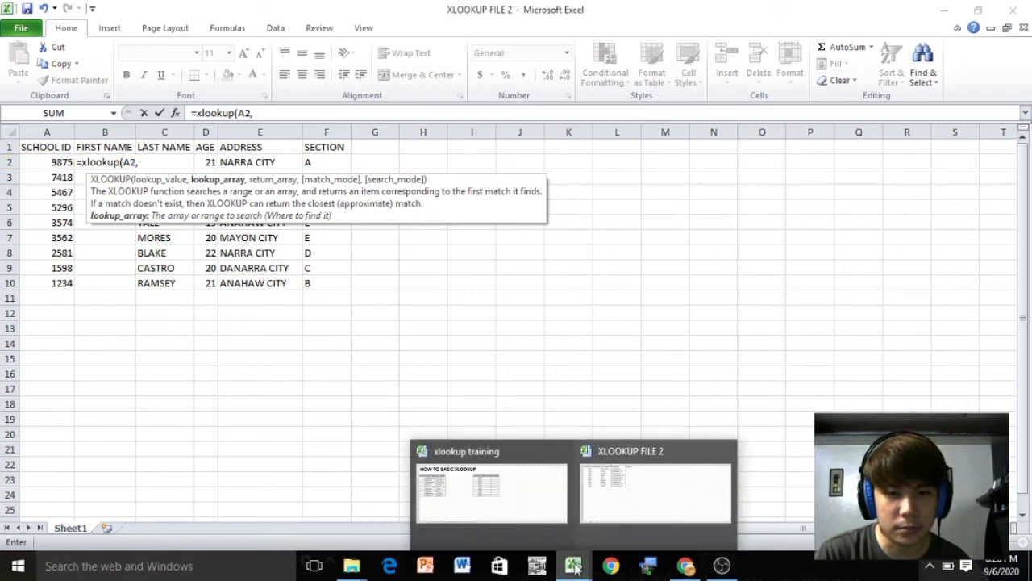
left_click(530, 512)
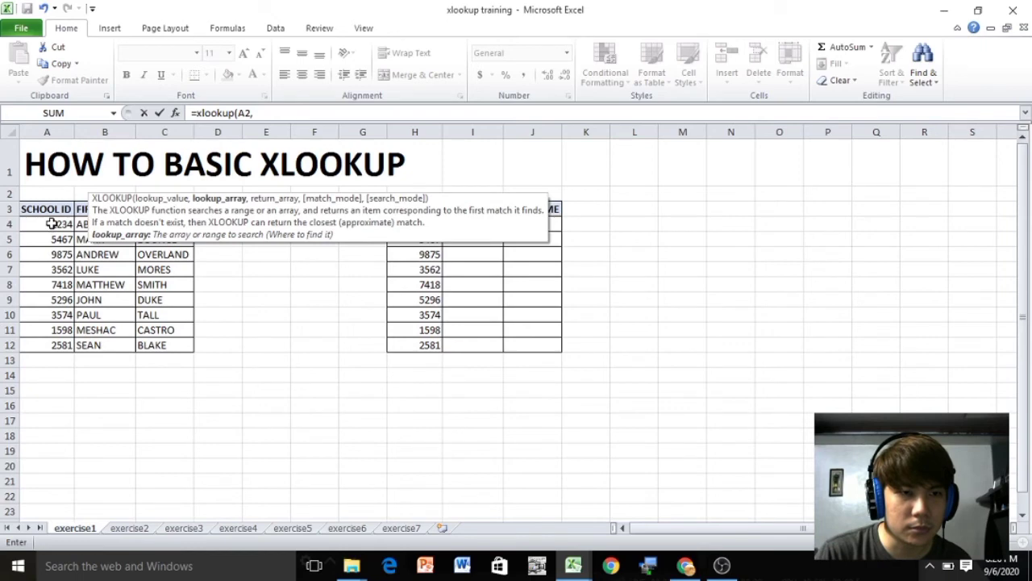
left_click_drag(51, 223, 51, 343)
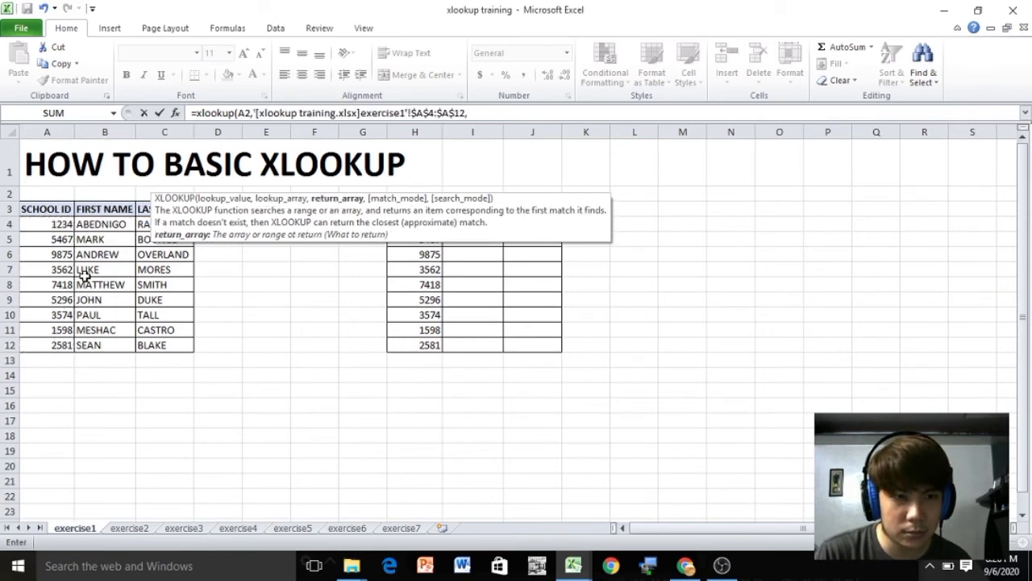
left_click_drag(94, 224, 106, 344)
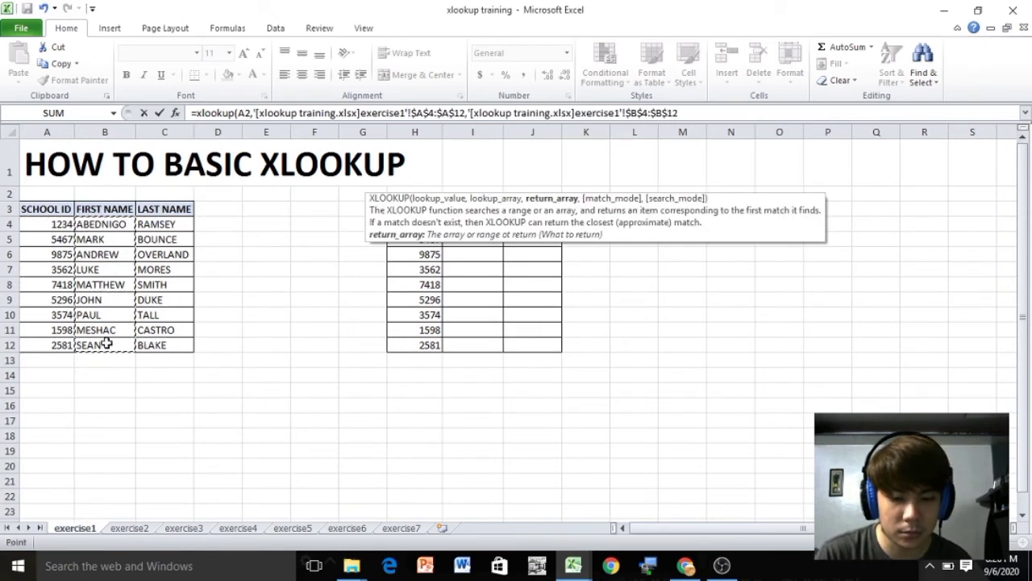
key("Return")
key("Up")
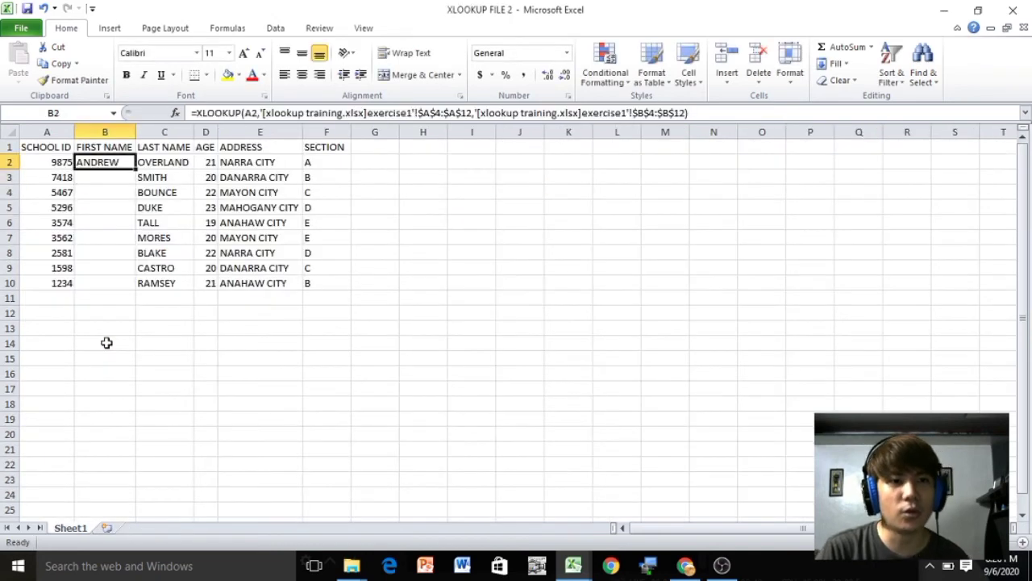
Fill the XLOOKUP formula from B2 down through B10.
key("Down")
key("Down")
key("Down")
key("Down")
key("Down")
key("Down")
key("Down")
key("Down")
key("ctrl+shift+Up")
key("ctrl+d")
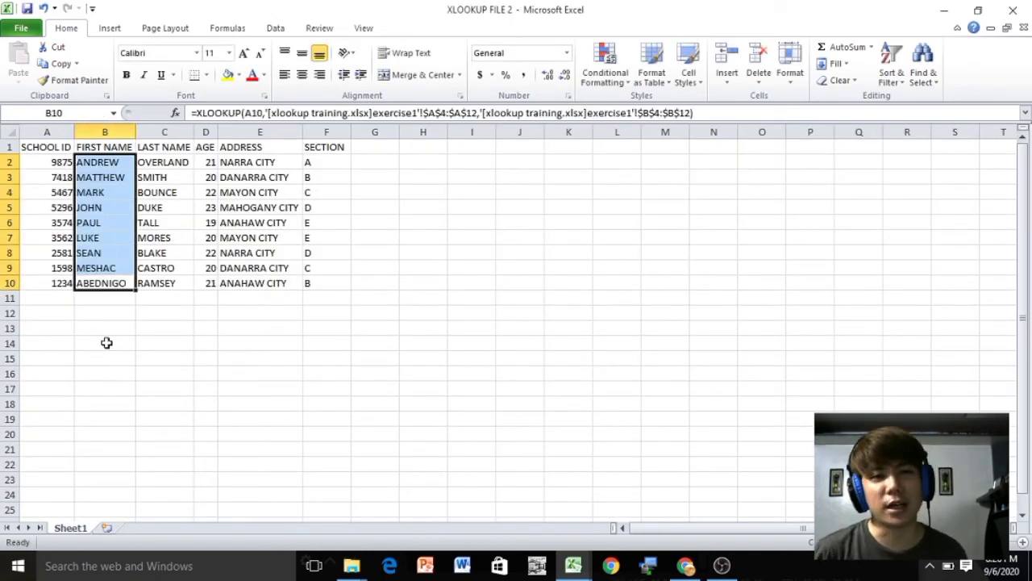